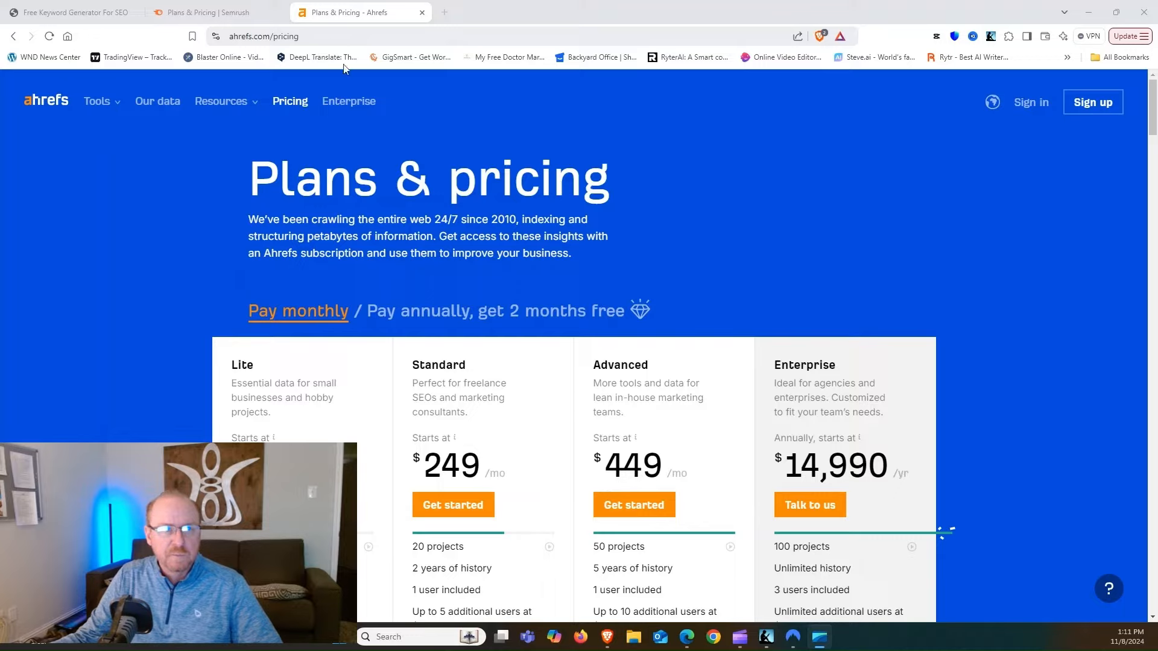
# Review the monthly plan prices on the Ahrefs pricing page and switch to the Semrush pricing page
pyautogui.scroll(-3, 564, 199)
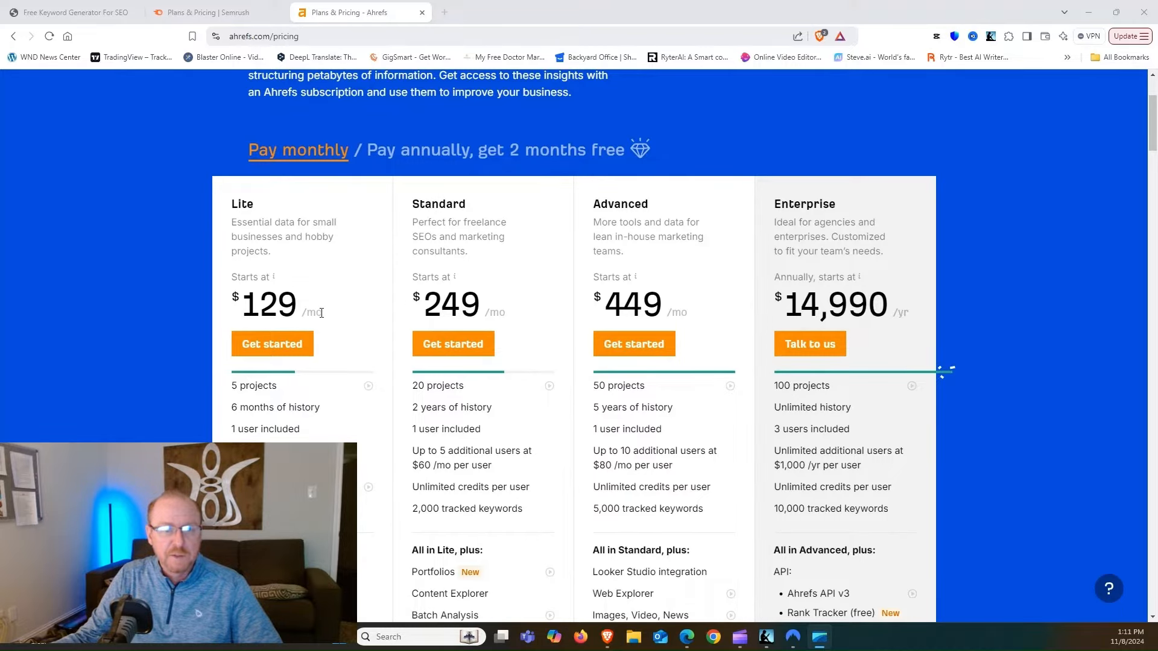
pyautogui.click(217, 13)
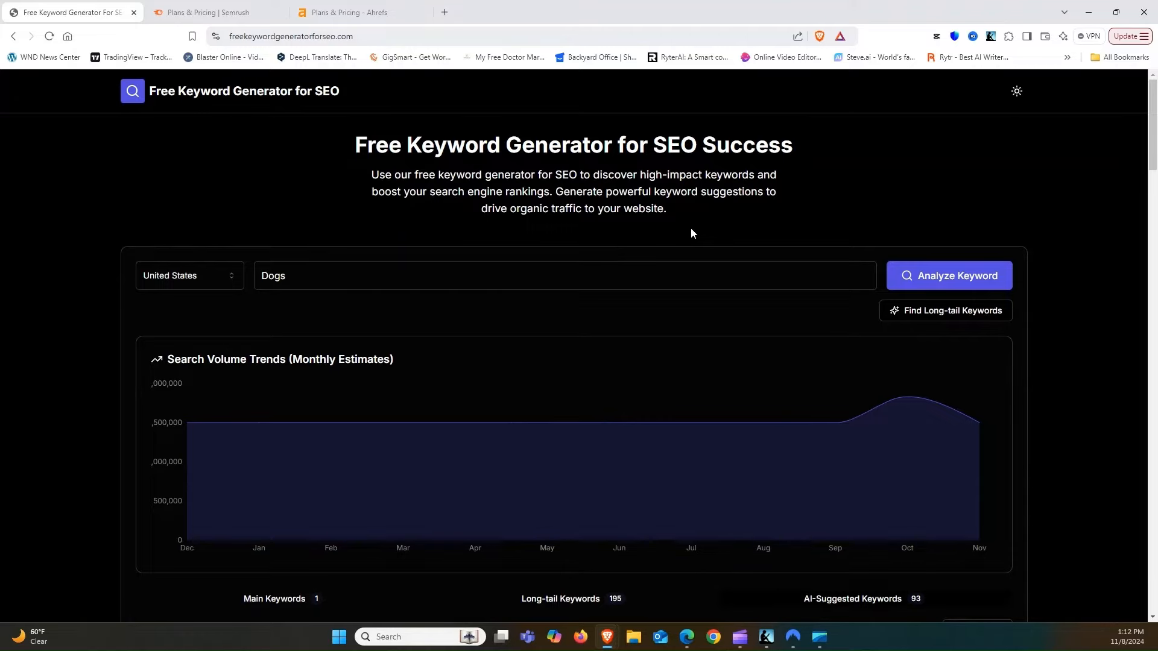
# Look over the Free Keyword Generator for SEO page, examining the search volume trend and AI-suggested keywords for Dogs
pyautogui.scroll(-4, 695, 261)
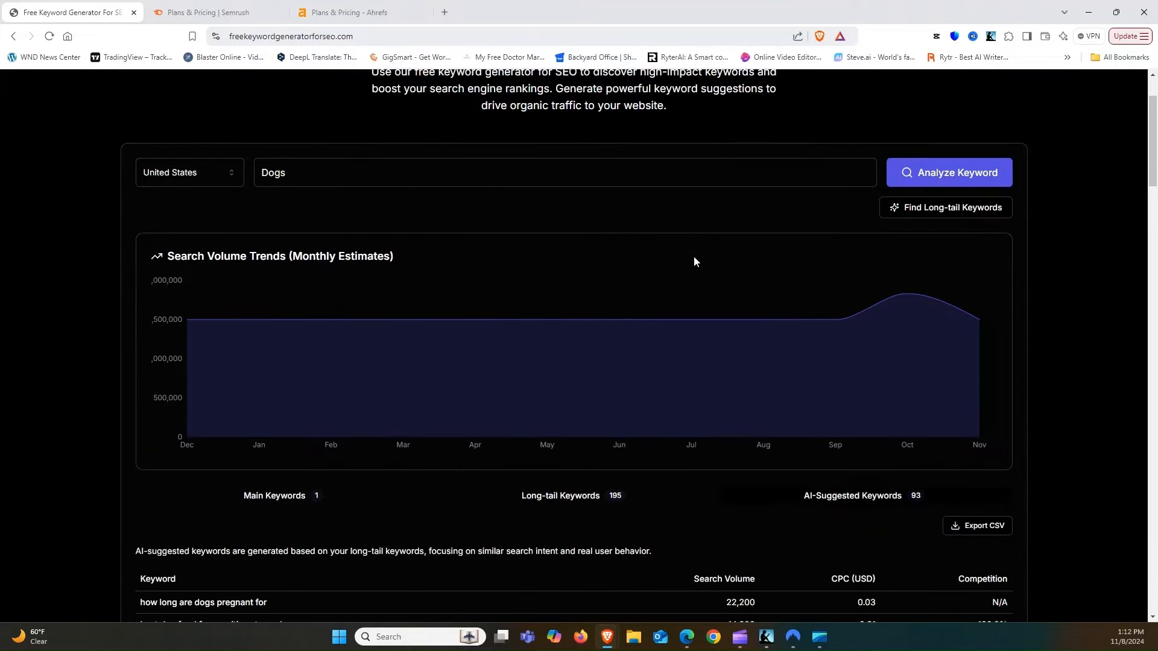
pyautogui.scroll(4, 694, 258)
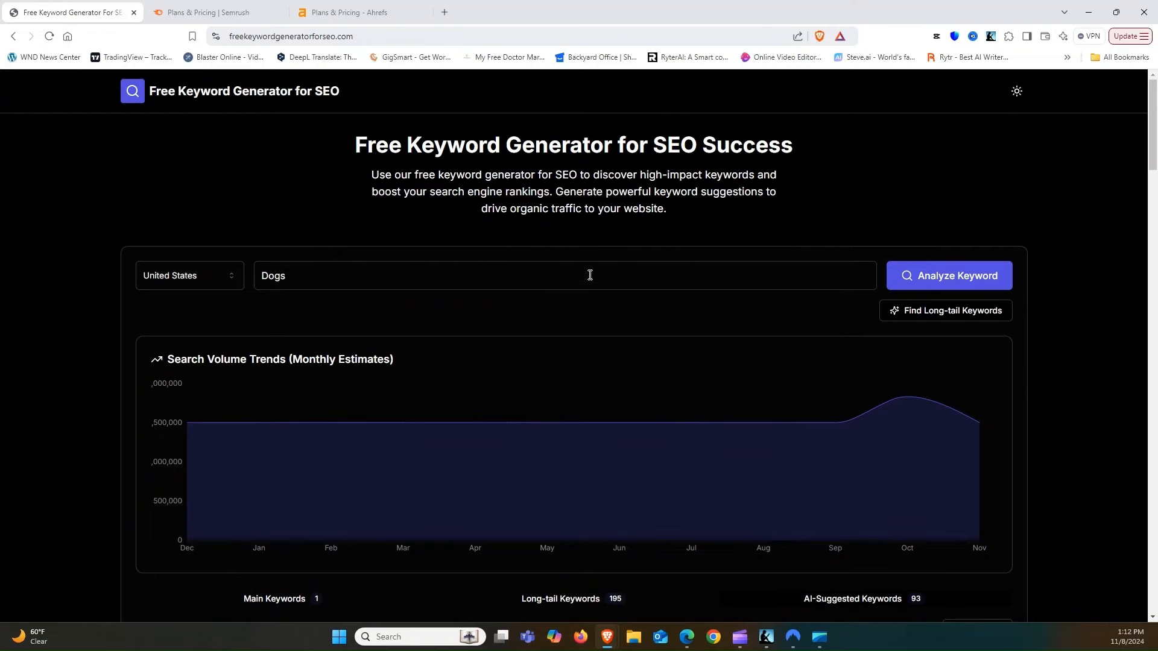
pyautogui.scroll(-2, 607, 284)
pyautogui.scroll(-1, 607, 284)
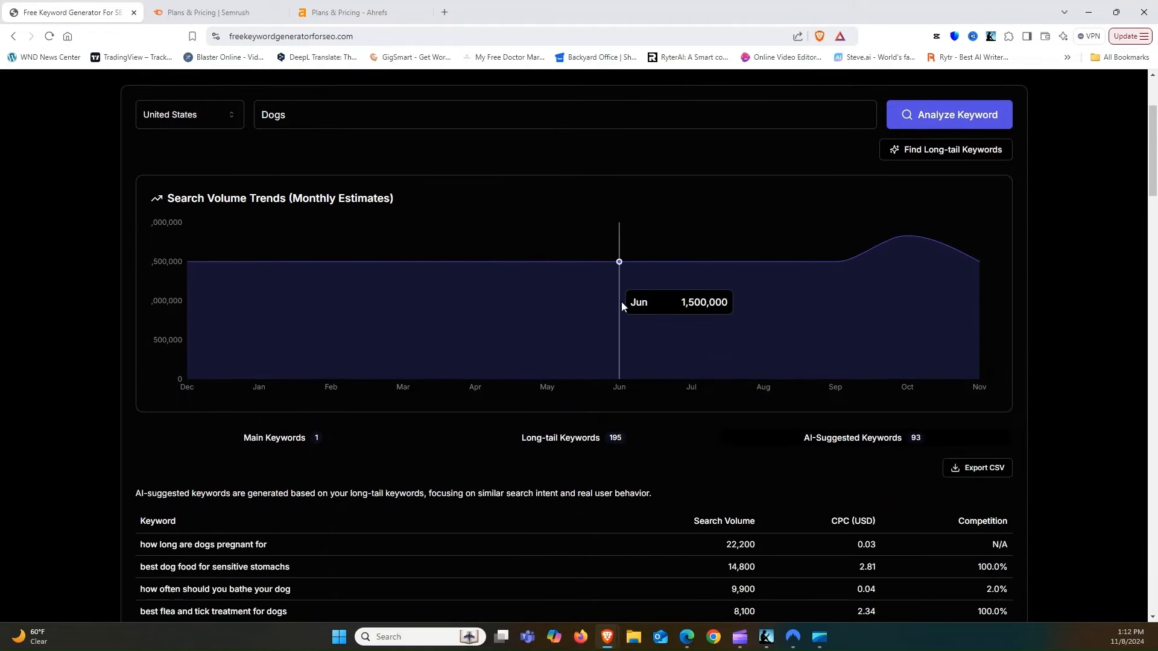
pyautogui.scroll(-3, 770, 442)
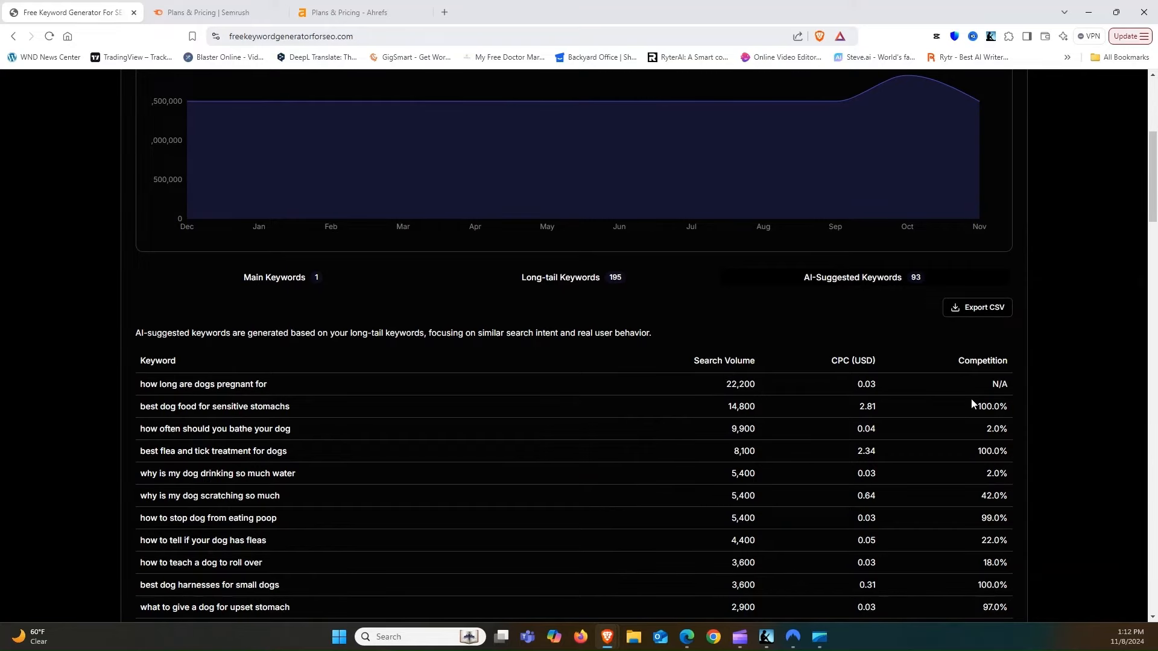
pyautogui.scroll(2, 757, 354)
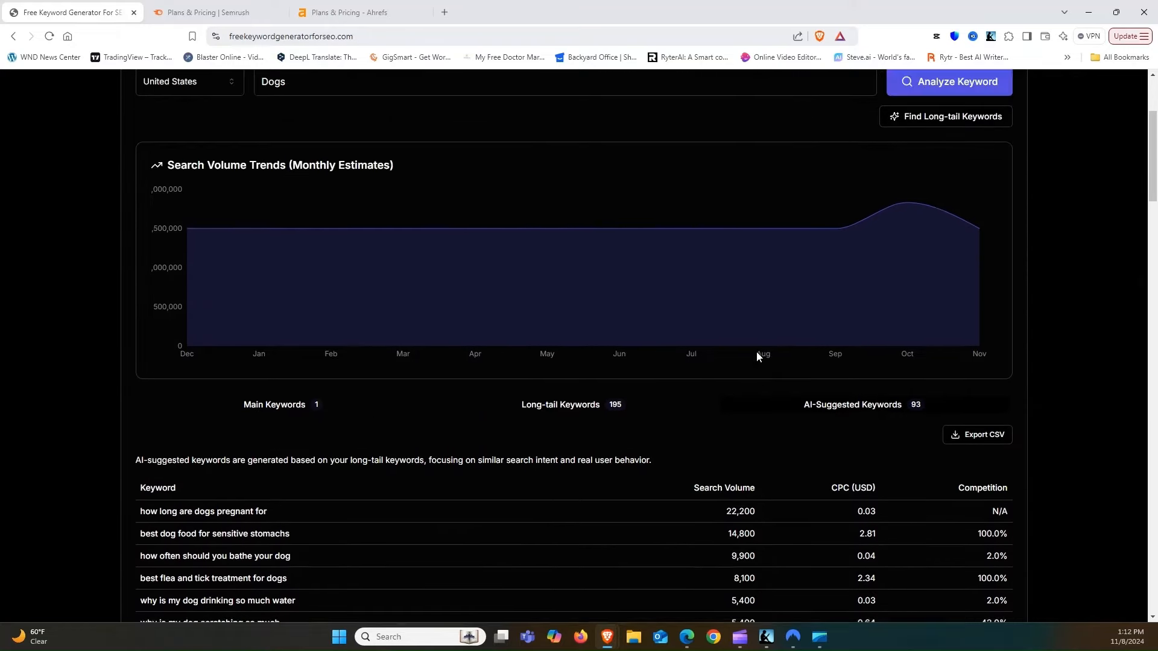
pyautogui.scroll(3, 757, 354)
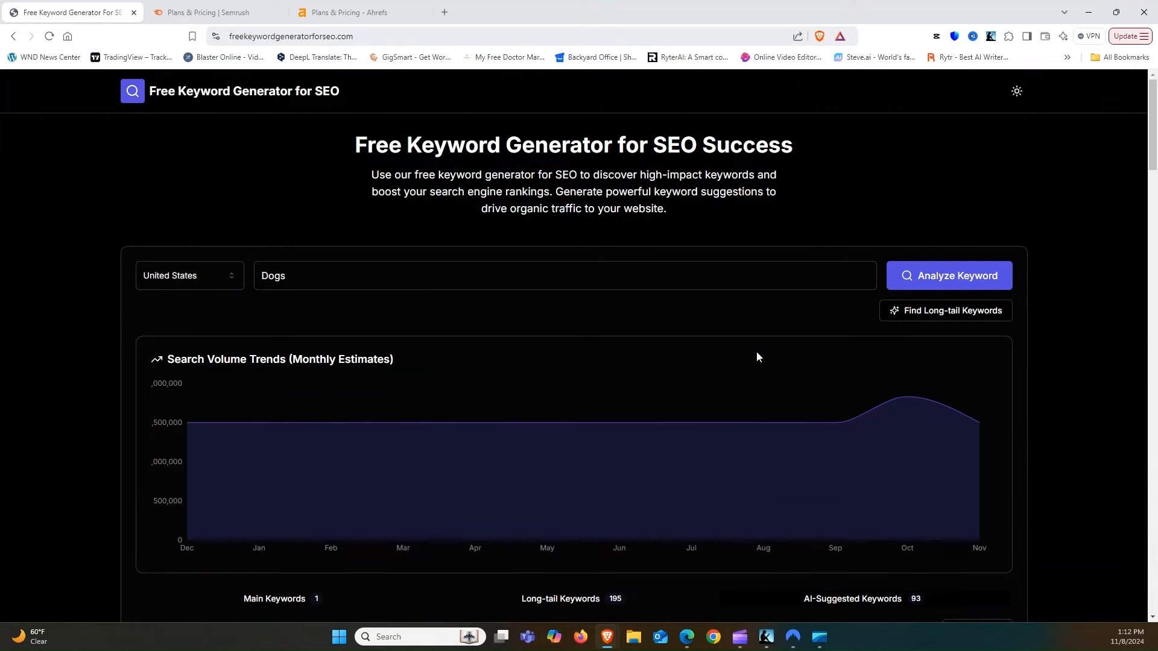
# Replace the seed keyword with "Cats" and analyze it for the United States
pyautogui.moveTo(320, 282); pyautogui.dragTo(243, 282)
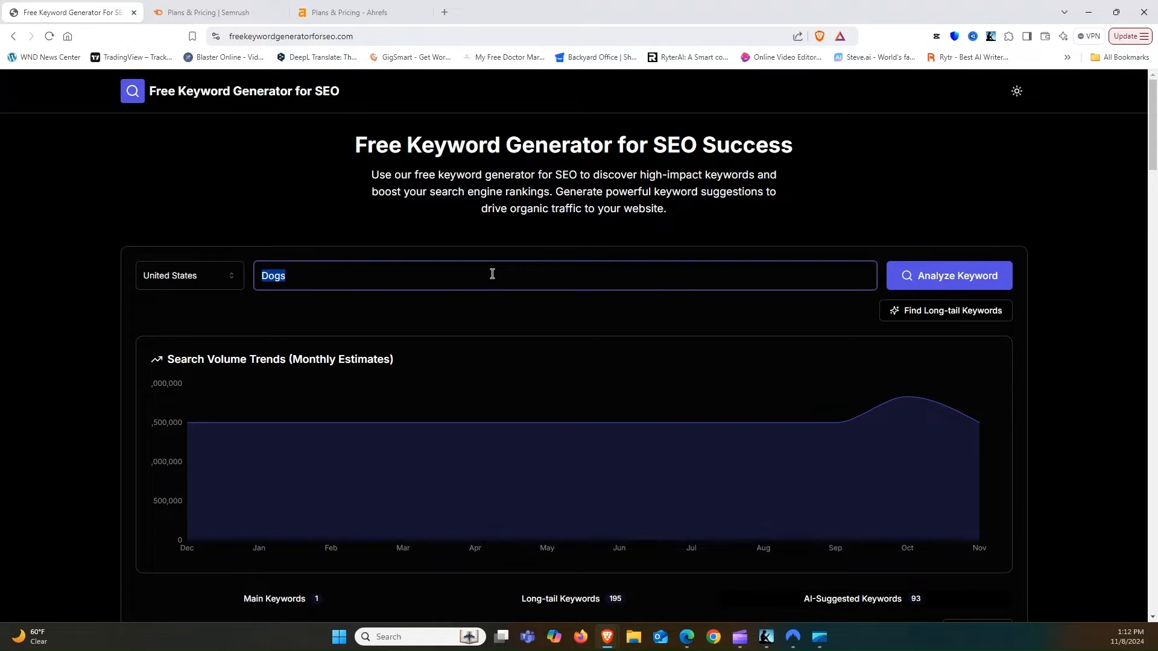
pyautogui.write('Cats')
pyautogui.click(958, 270)
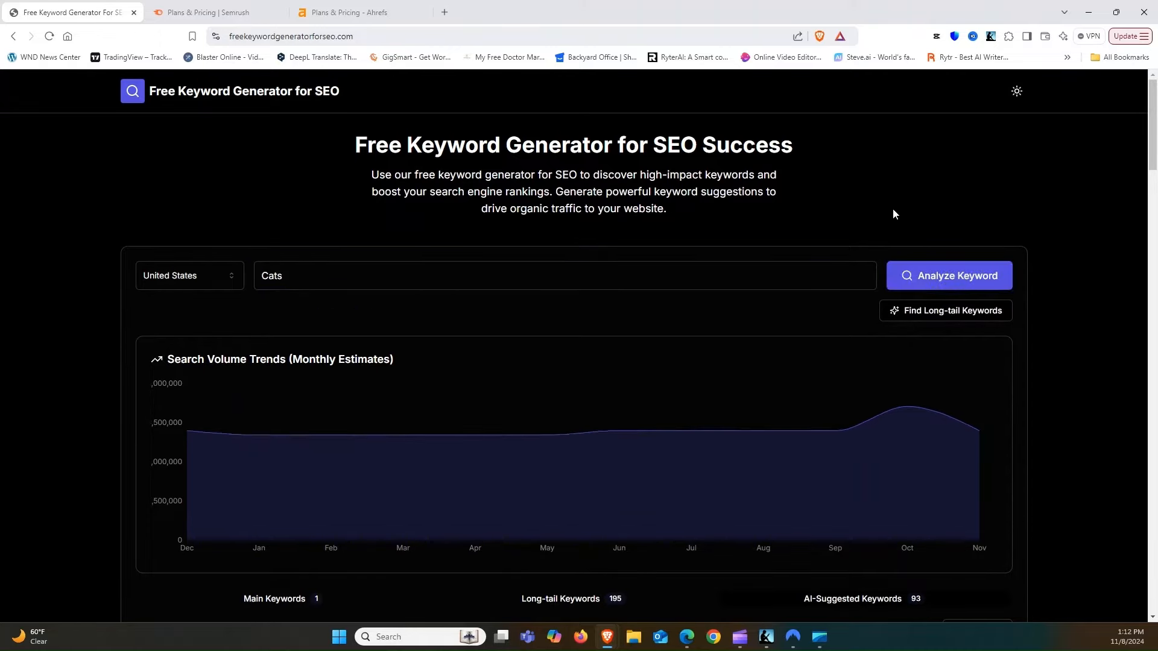
# Examine the November and October search volumes for Cats on the trend chart and show its main keyword metrics
pyautogui.scroll(-1, 643, 408)
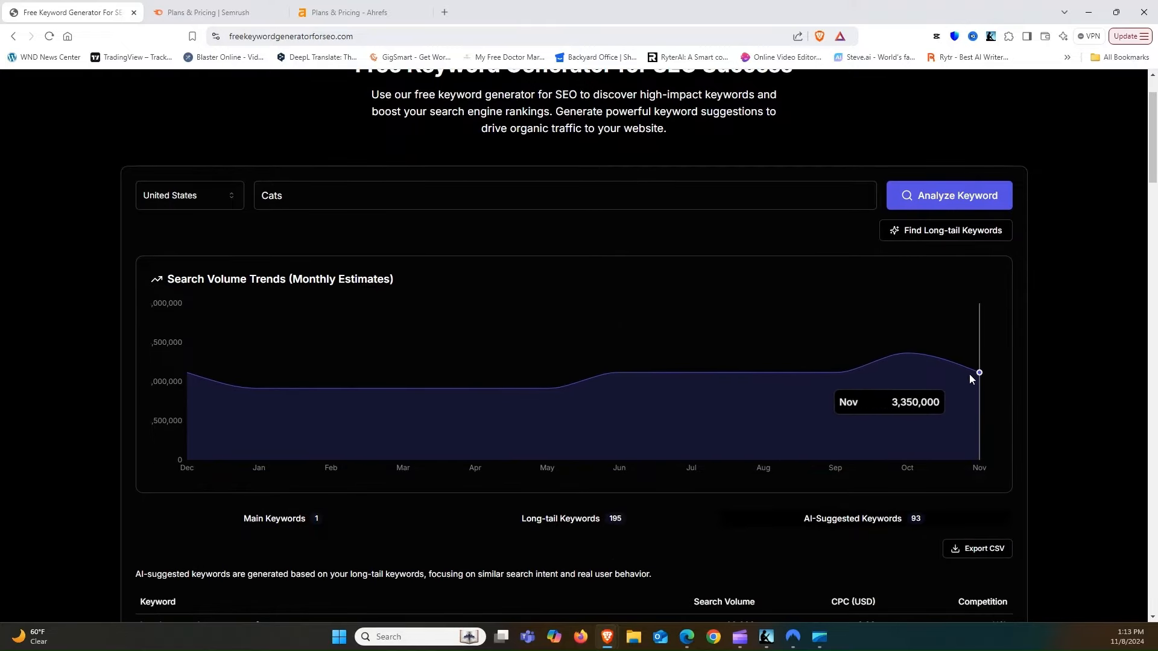
pyautogui.moveTo(972, 376)
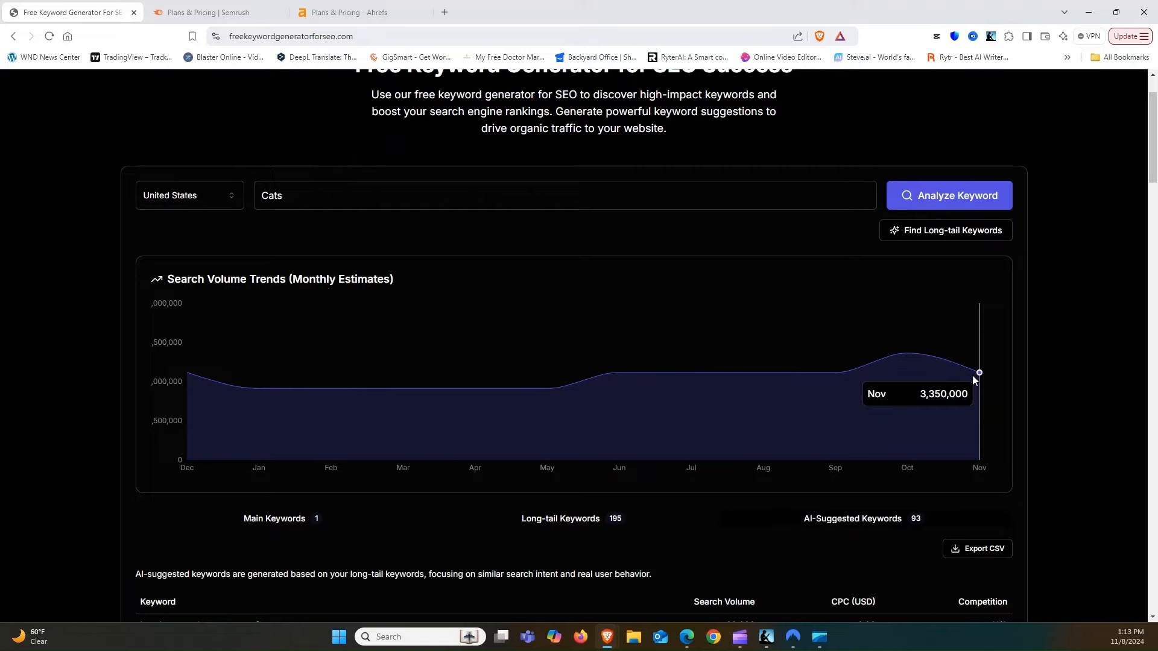
pyautogui.moveTo(907, 369)
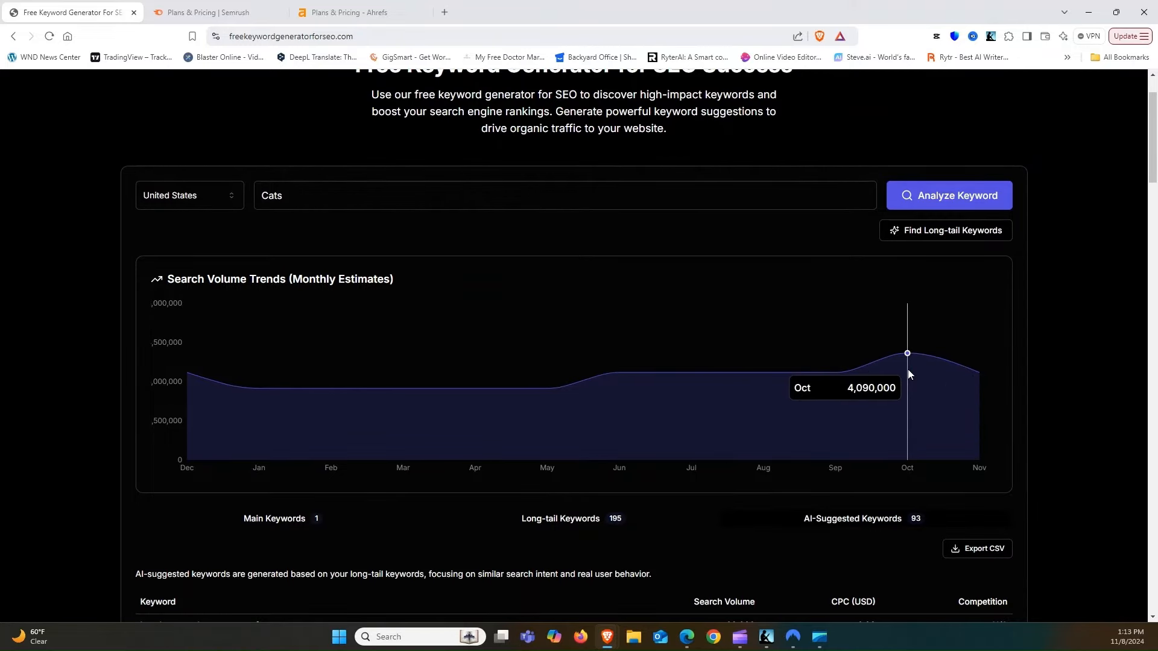
pyautogui.scroll(-3, 703, 408)
pyautogui.click(285, 360)
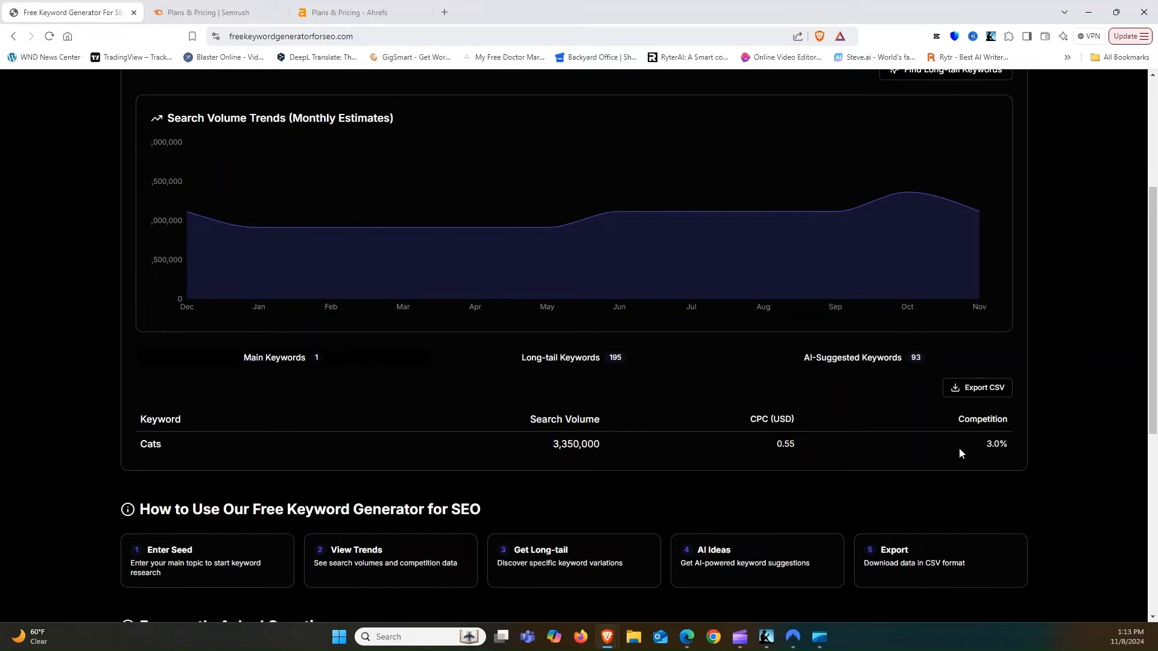
# Find long-tail keywords for Cats and review the search volume, CPC and competition in the long-tail list
pyautogui.scroll(4, 959, 447)
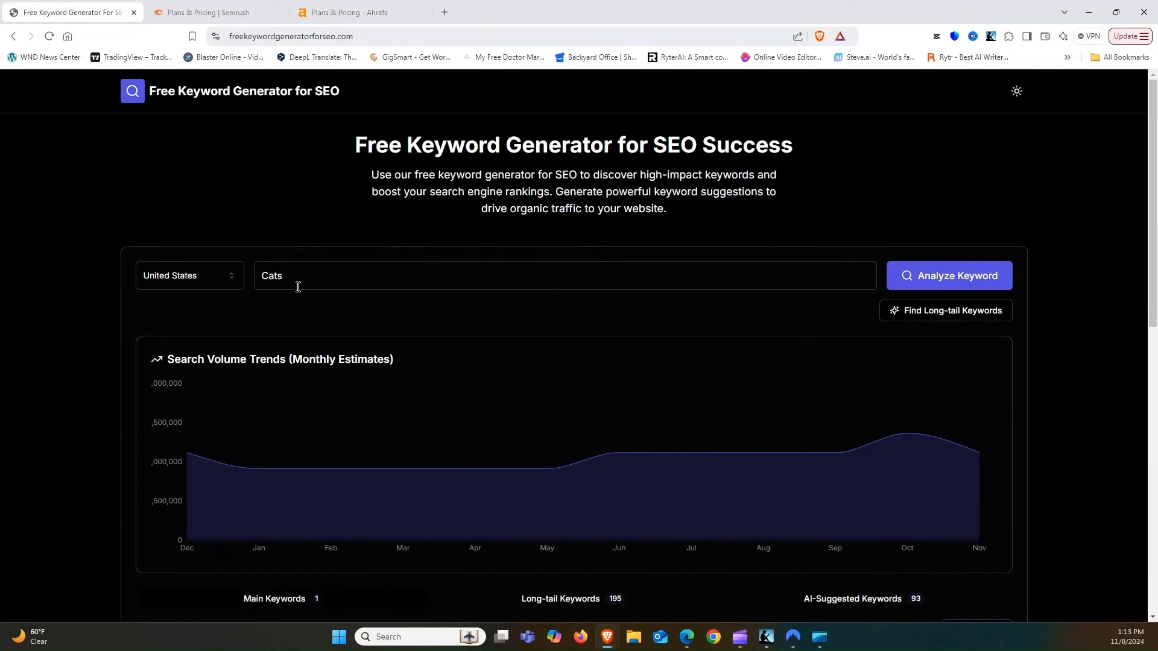
pyautogui.click(950, 319)
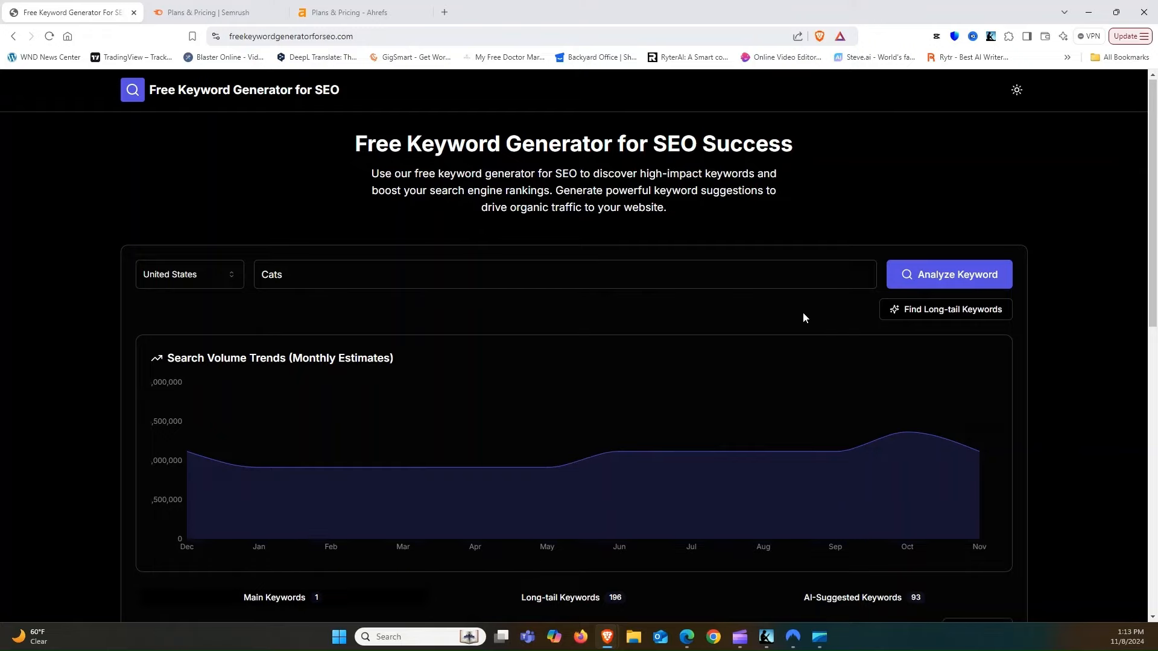
pyautogui.scroll(-4, 803, 313)
pyautogui.scroll(-1, 779, 312)
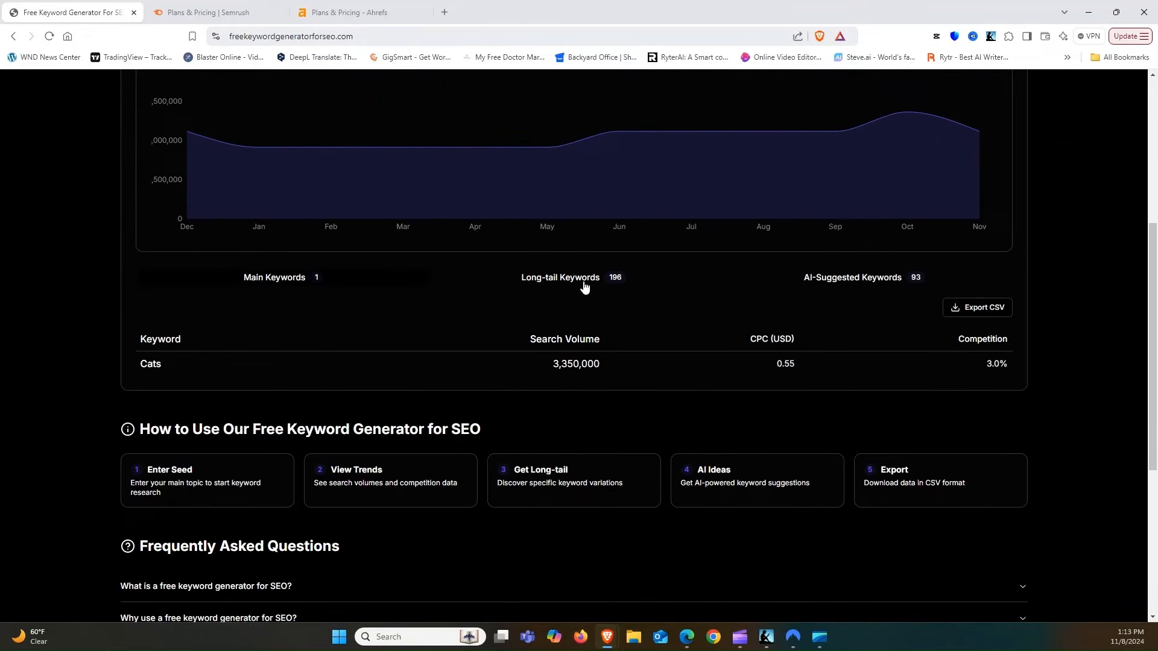
pyautogui.click(584, 288)
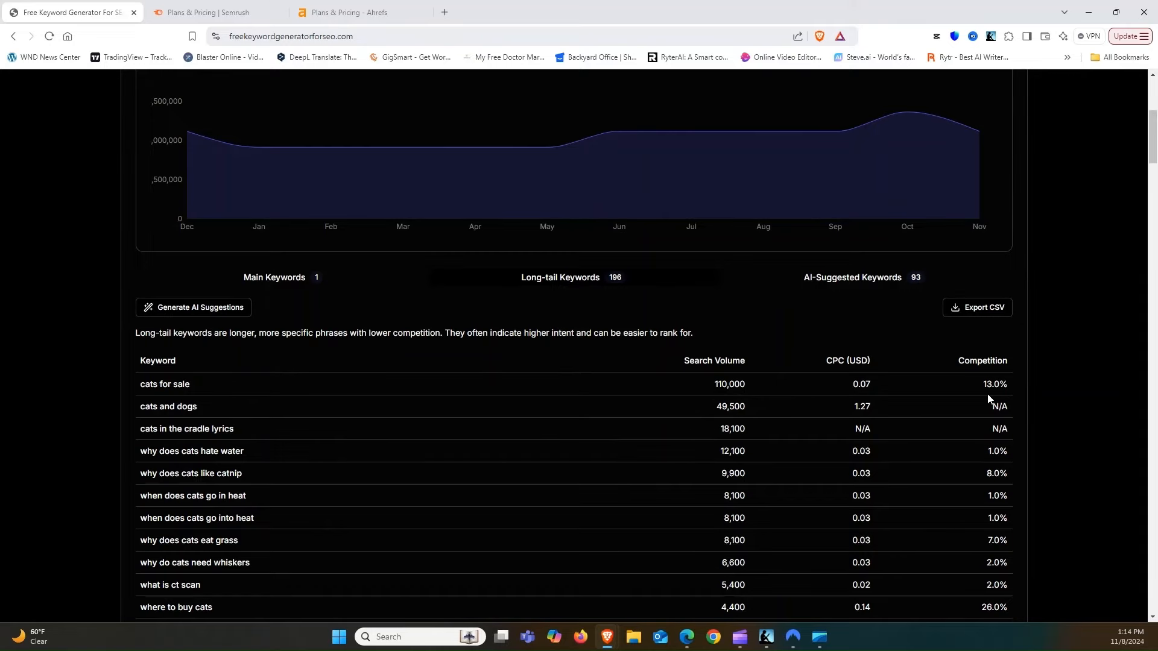
pyautogui.scroll(-2, 910, 429)
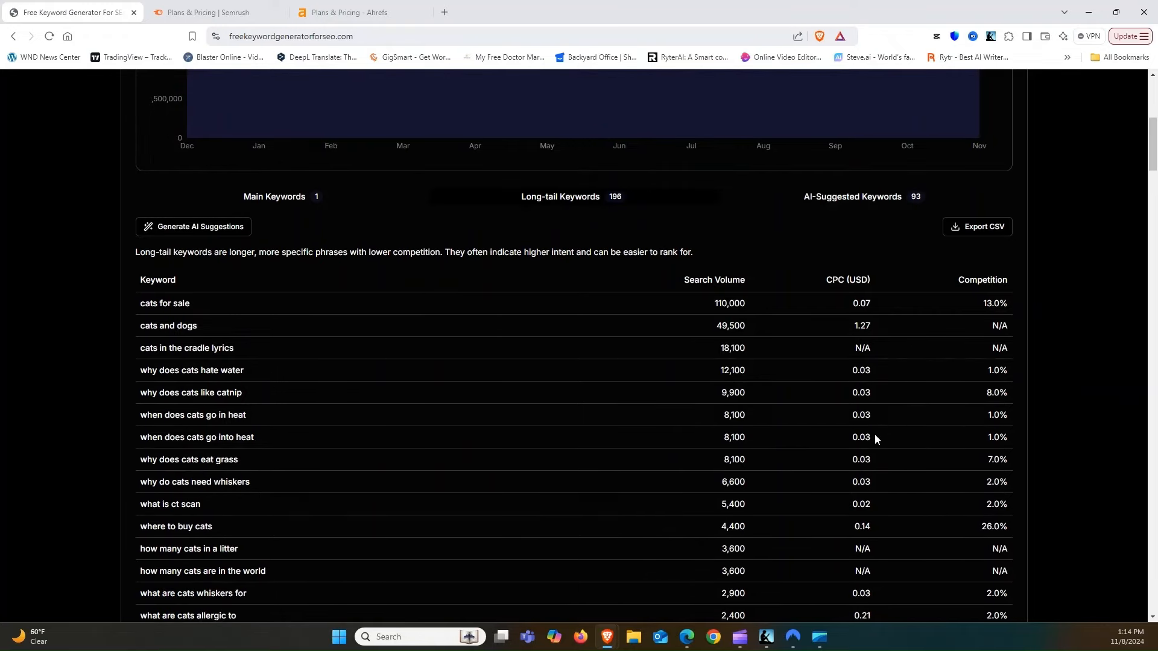
pyautogui.scroll(-2, 997, 434)
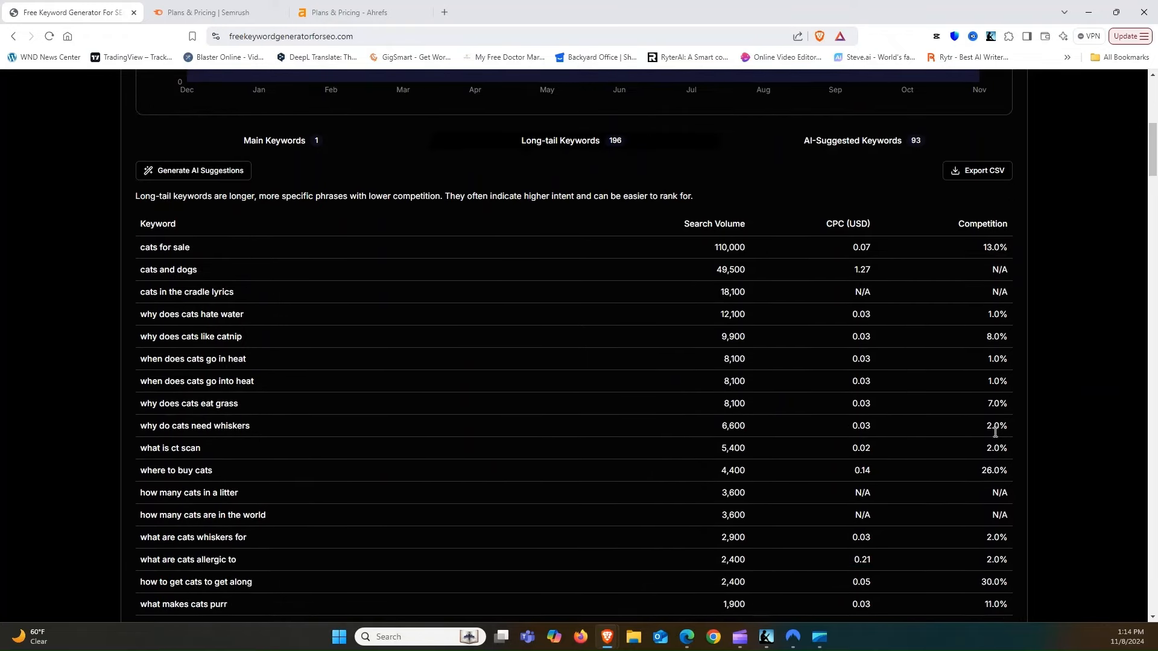
pyautogui.scroll(12, 884, 403)
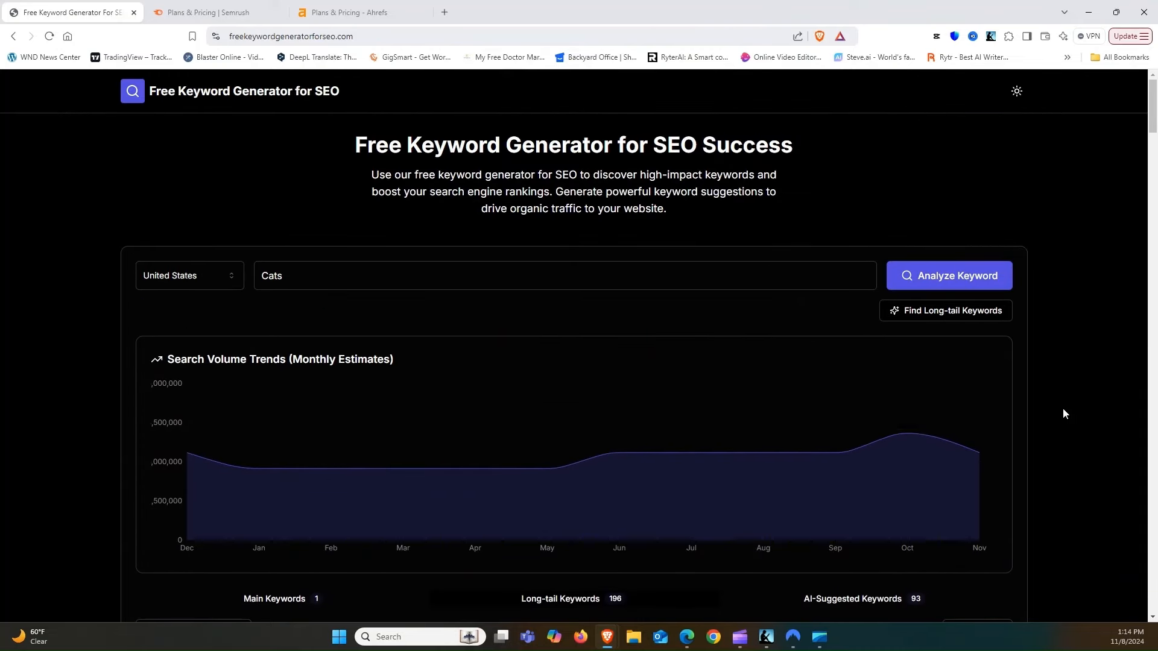
# Generate AI suggestions from the Cats long-tail keywords and show the refreshed AI-suggested keyword list
pyautogui.scroll(-3, 1068, 414)
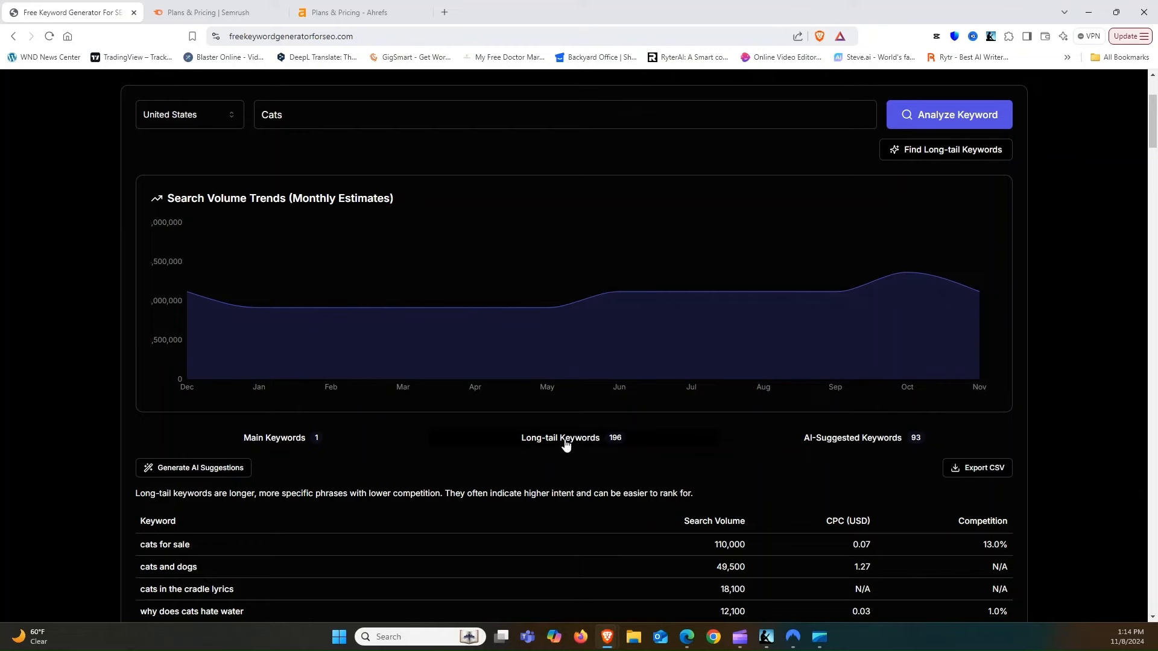
pyautogui.click(213, 472)
pyautogui.scroll(-3, 739, 435)
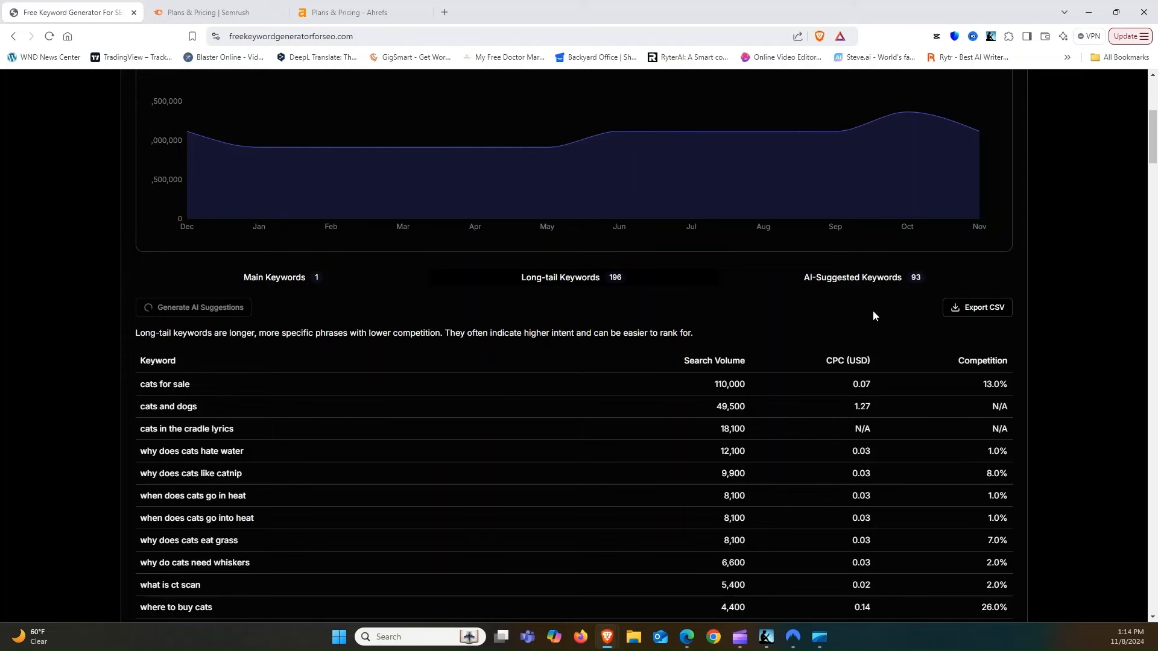
pyautogui.click(868, 283)
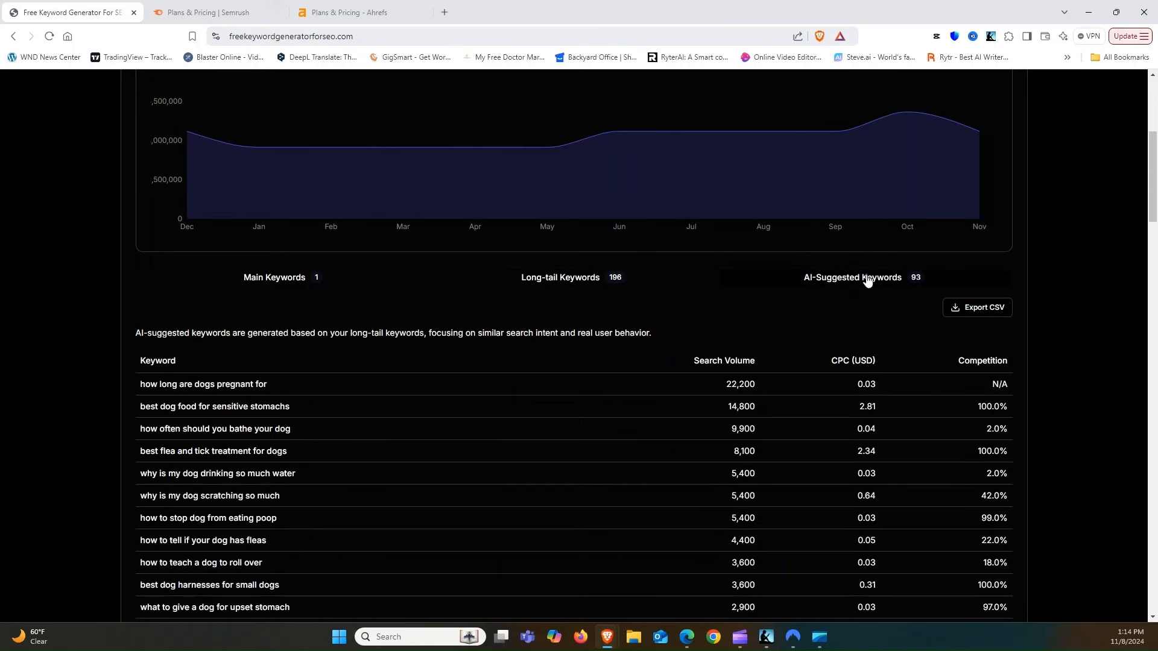
pyautogui.click(593, 289)
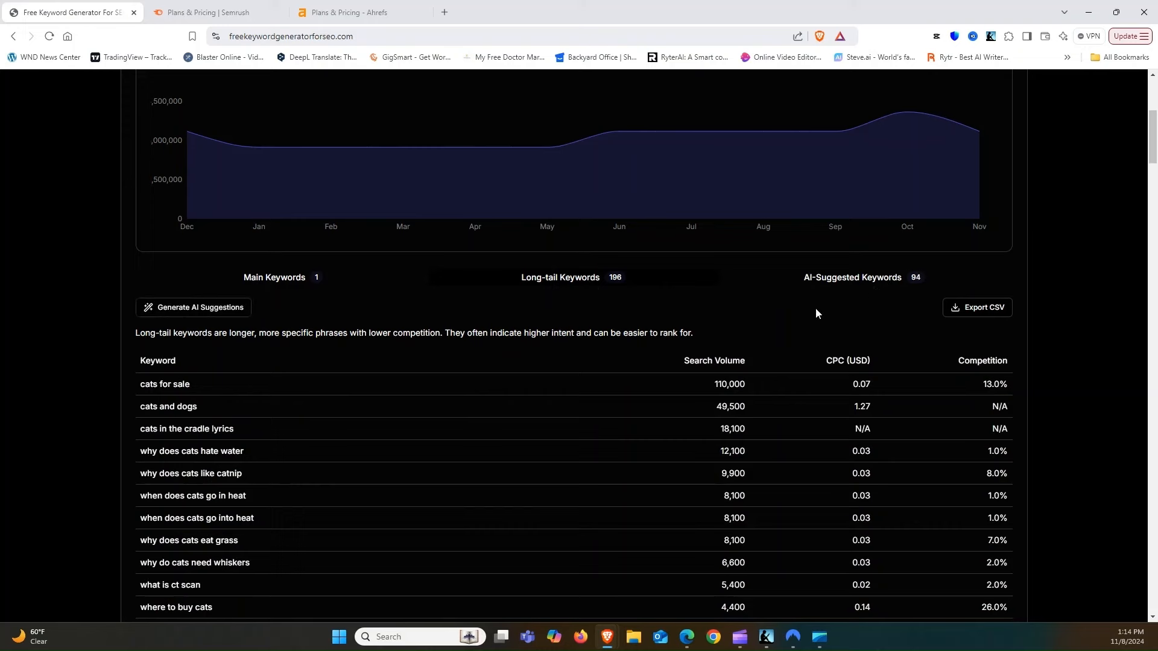
pyautogui.click(866, 289)
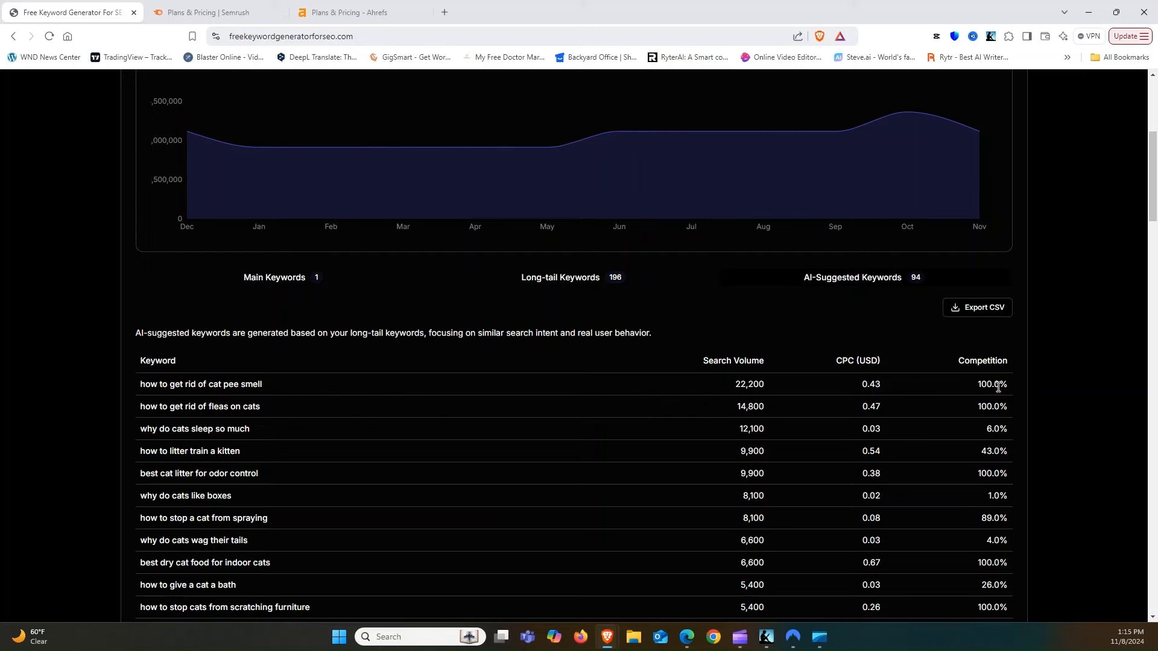
pyautogui.scroll(-1, 916, 420)
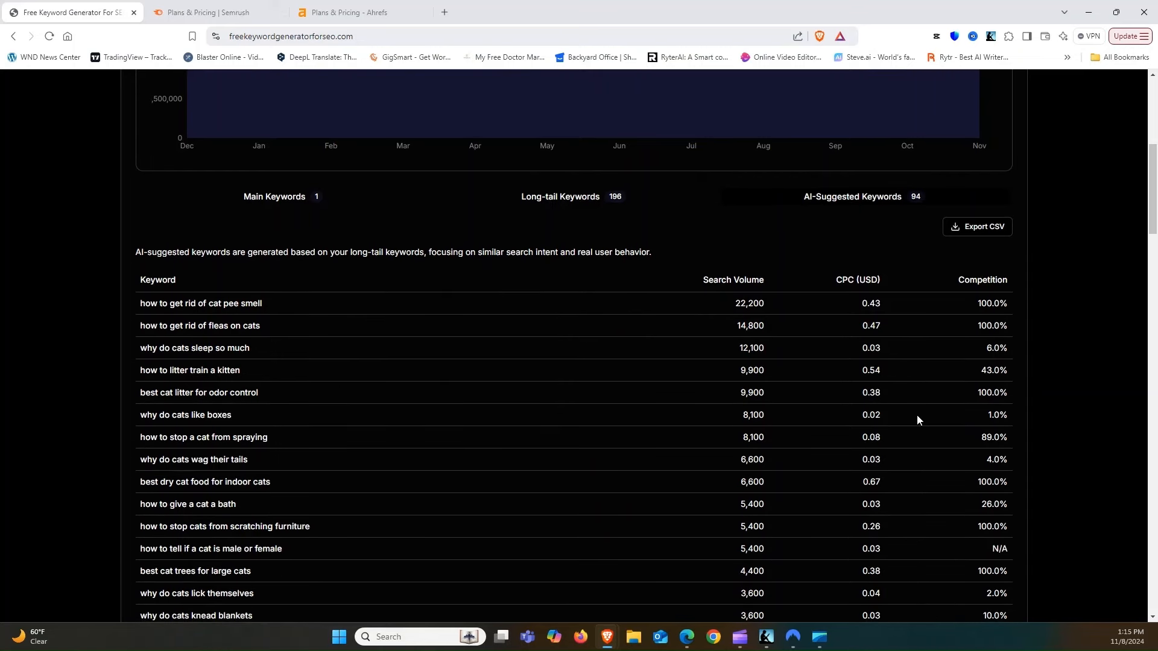